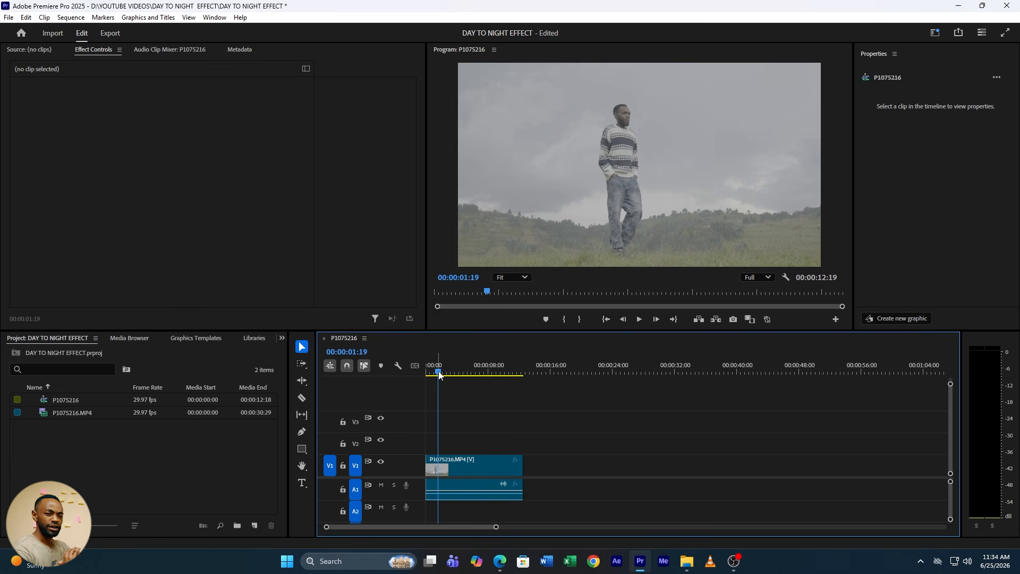
Step: Create a 3840 x 2160, 29.97 fps adjustment layer and place it on V2 across the full length of the P1075216.MP4 clip
drag(439, 375, 464, 379)
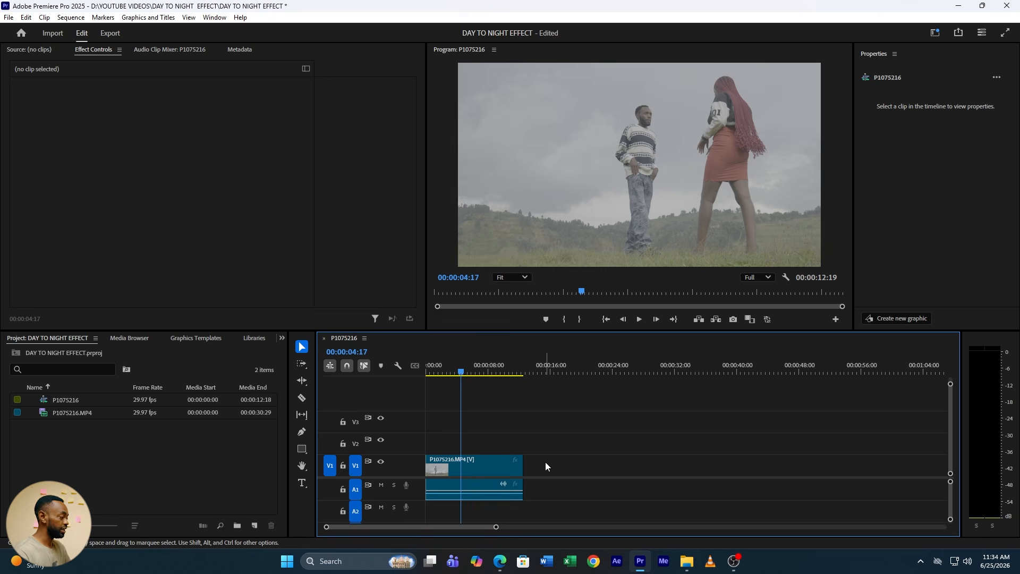
click(255, 525)
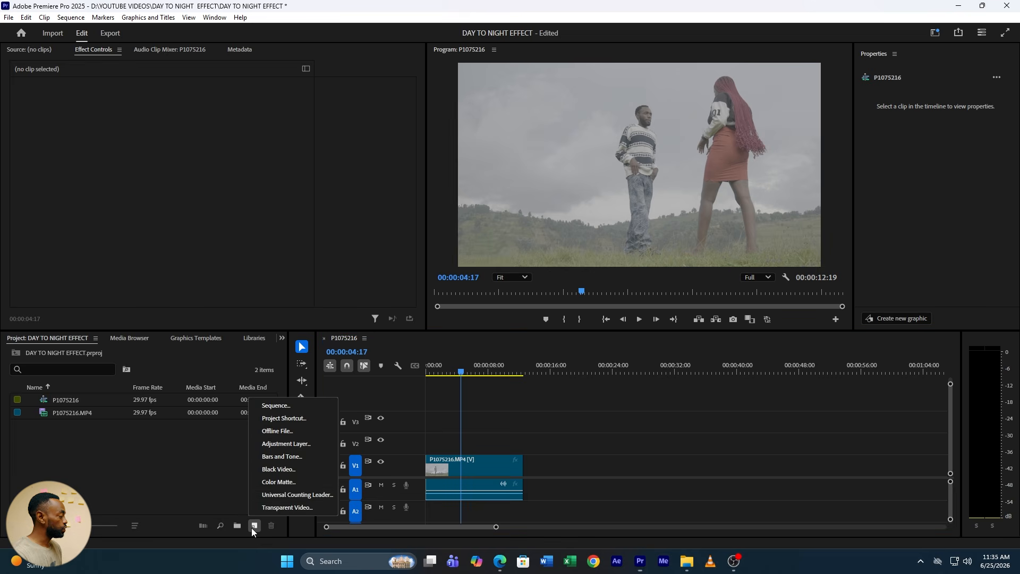
click(295, 445)
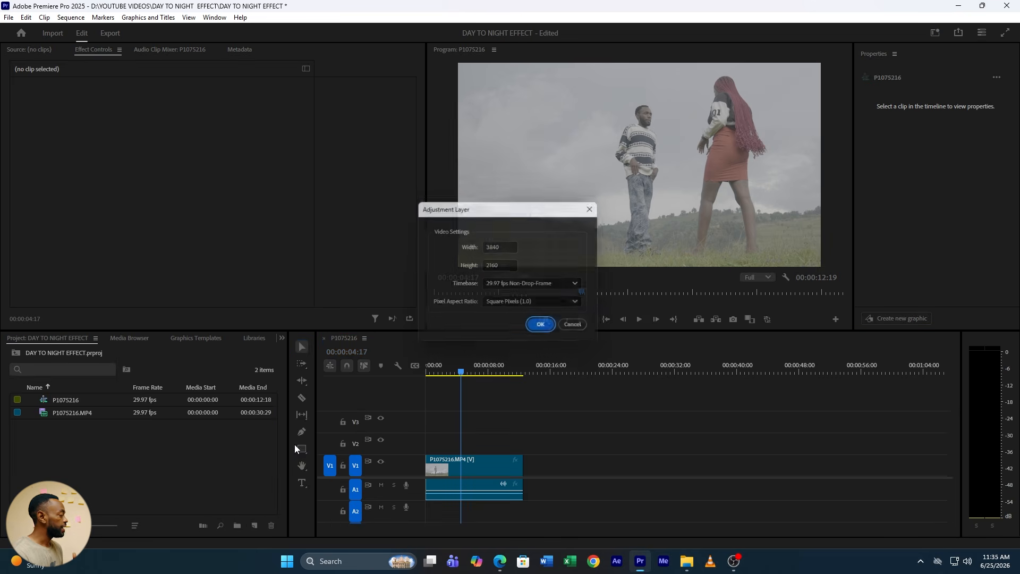
click(542, 325)
drag(77, 408, 517, 452)
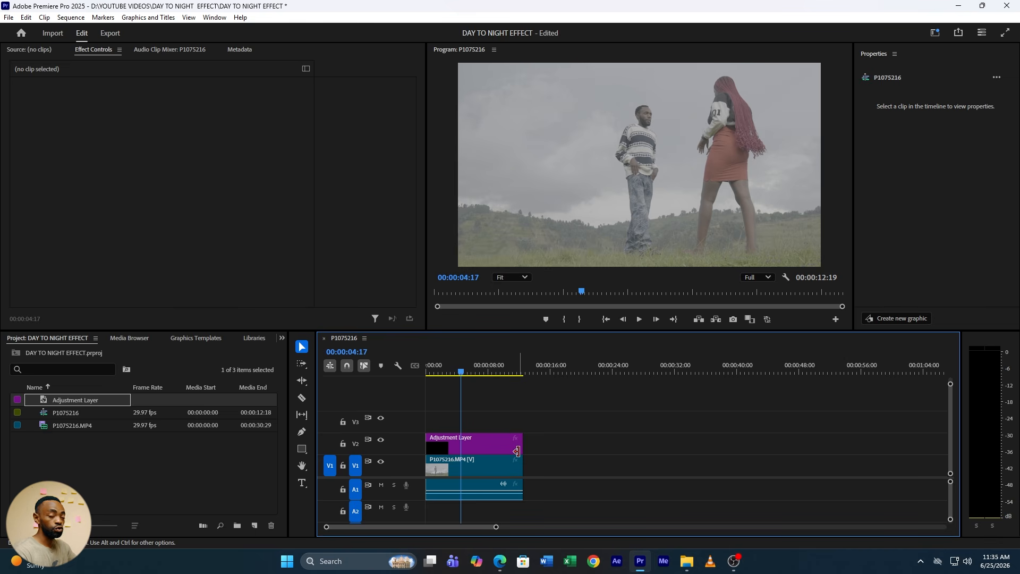
Step: Switch to the Color workspace and set the V2 adjustment layer's Contrast to 100 and Shadows to -100
click(472, 446)
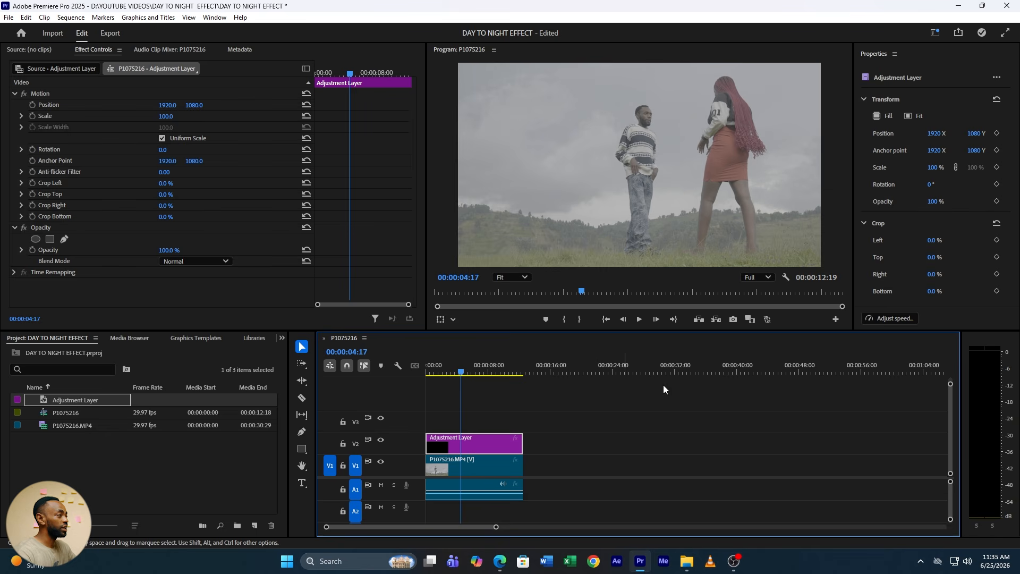
click(936, 33)
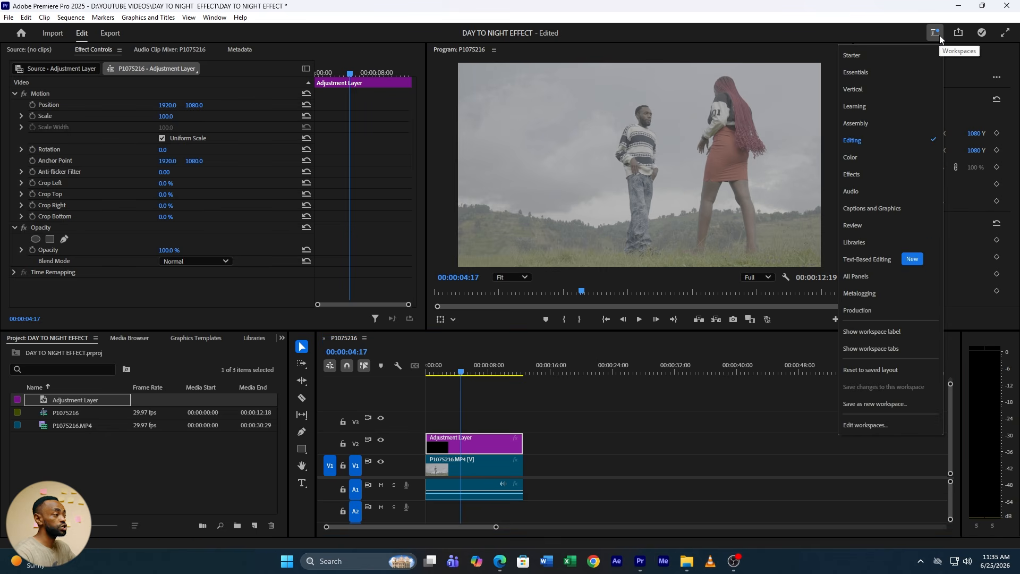
click(862, 155)
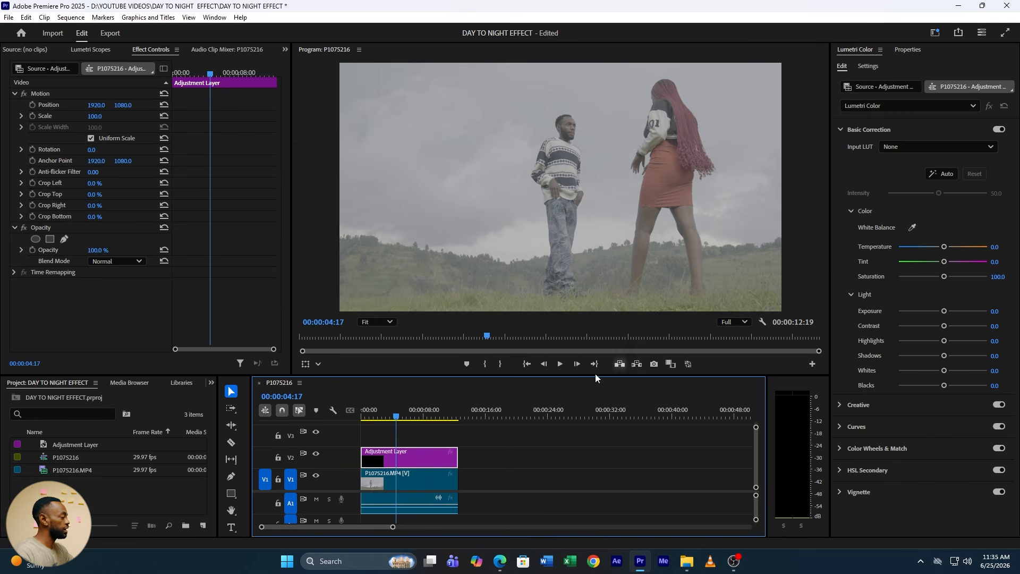
drag(392, 526, 366, 531)
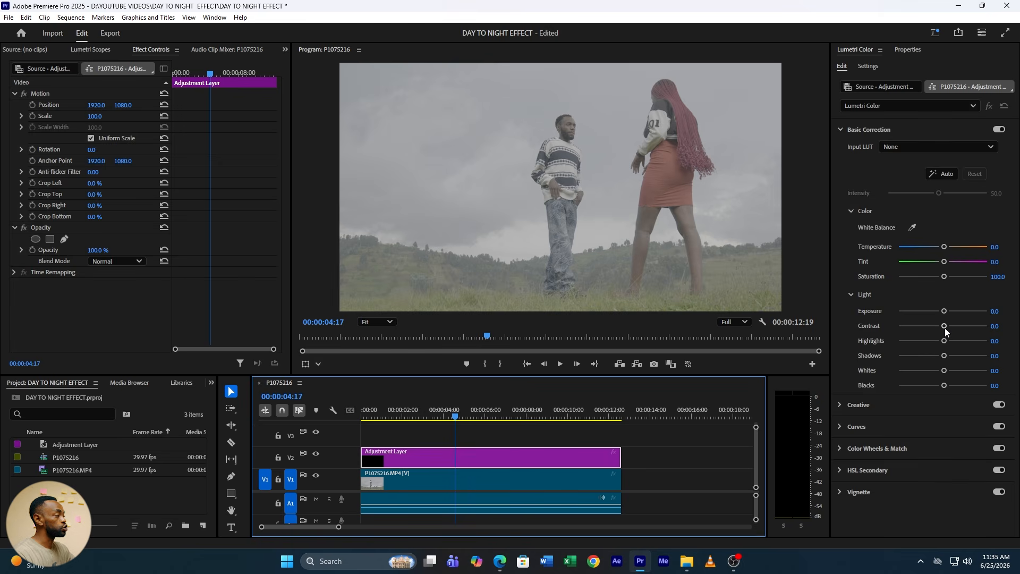
drag(945, 328, 988, 326)
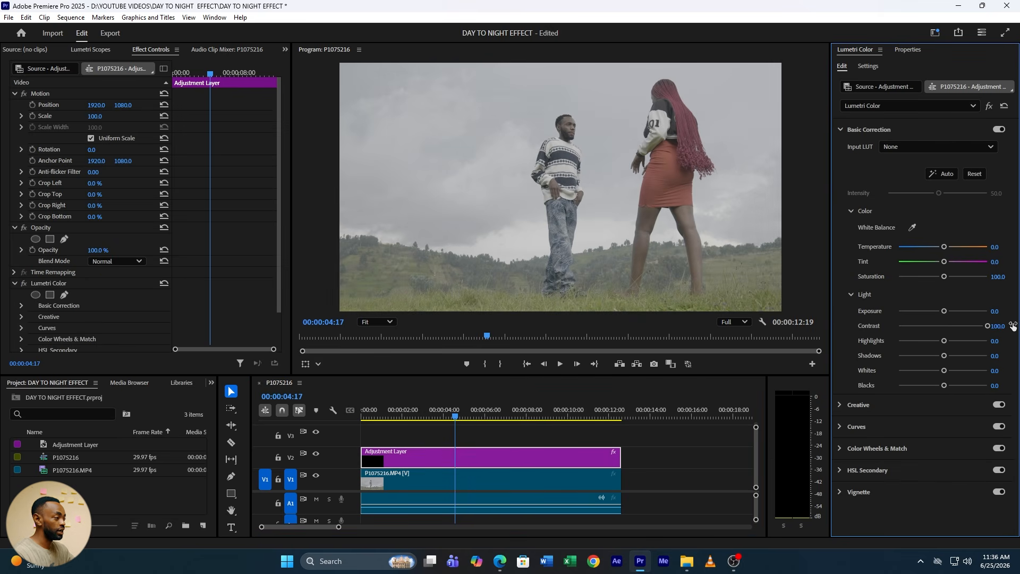
drag(941, 354, 891, 356)
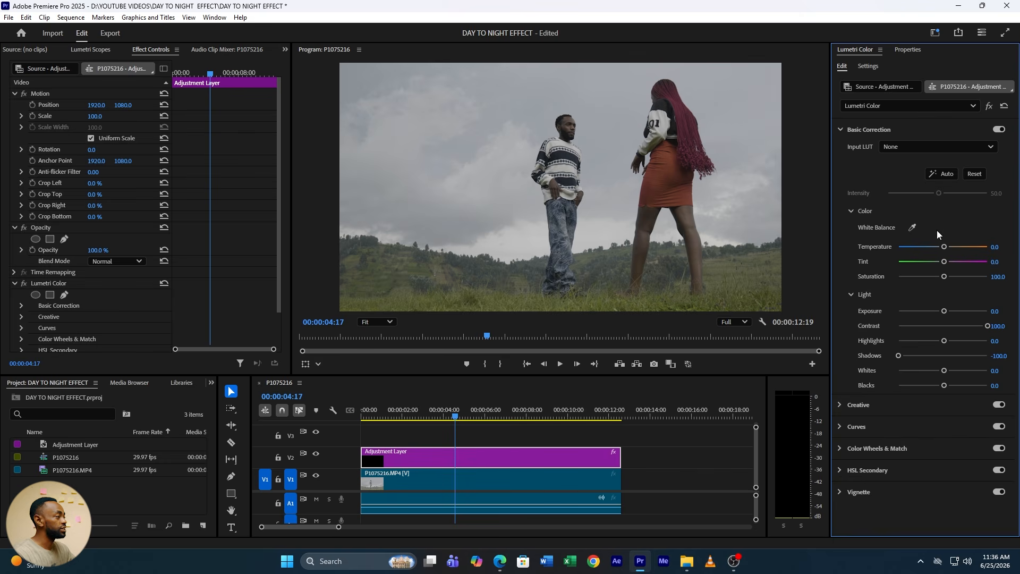
Step: Anchor the midpoint of the V2 adjustment layer's master RGB curve and pull its shadow section slightly down
click(876, 129)
click(861, 174)
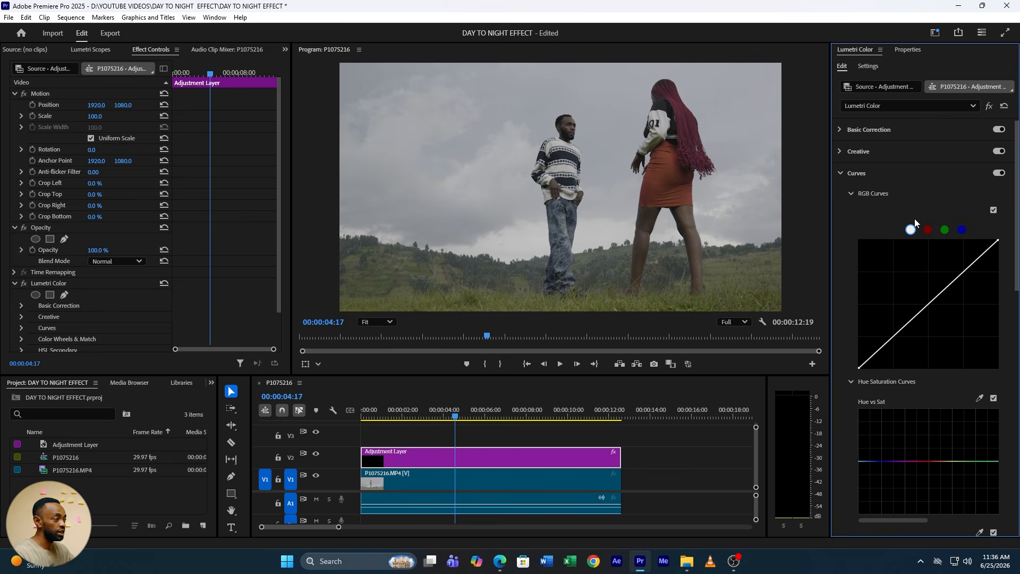
click(929, 305)
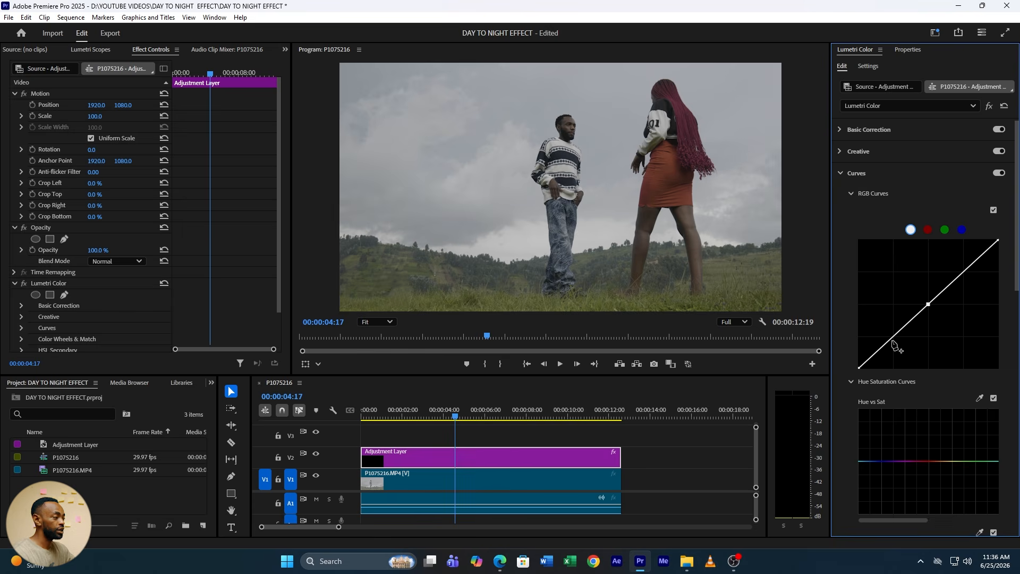
drag(894, 336, 899, 343)
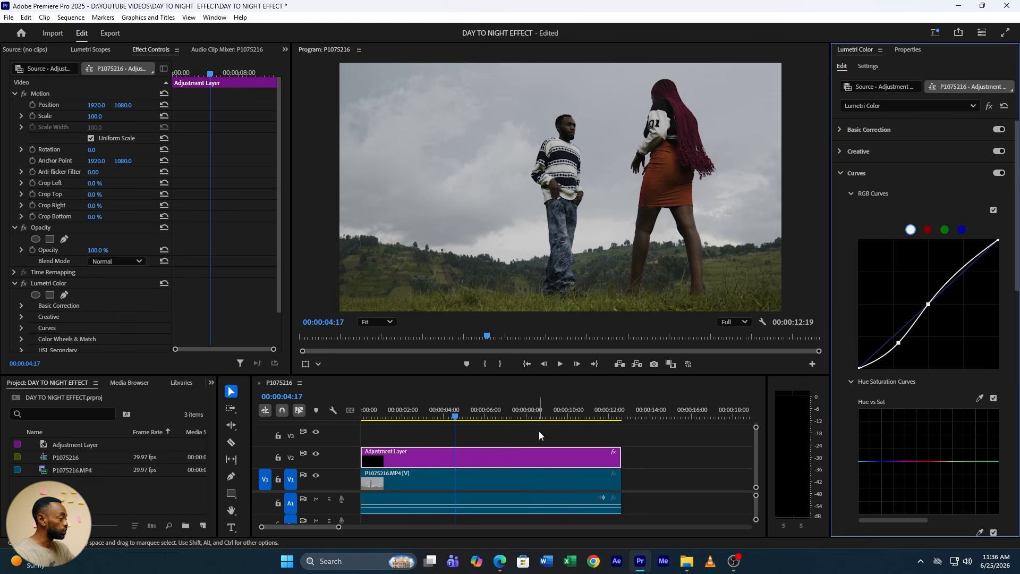
Step: Place a second adjustment layer on V3, extend it to the end of the clip and select it
drag(79, 446, 359, 439)
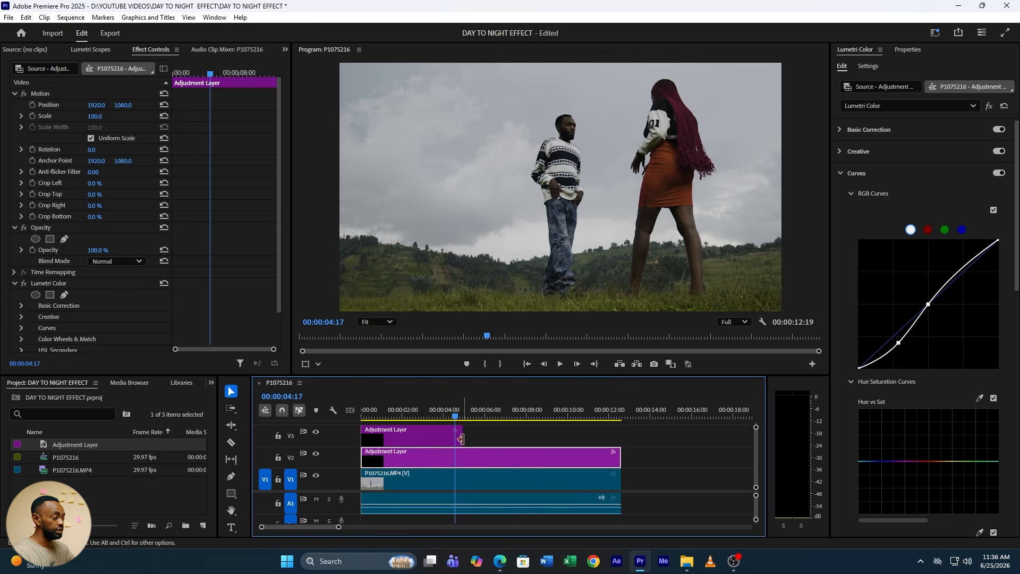
drag(462, 436, 620, 445)
click(441, 445)
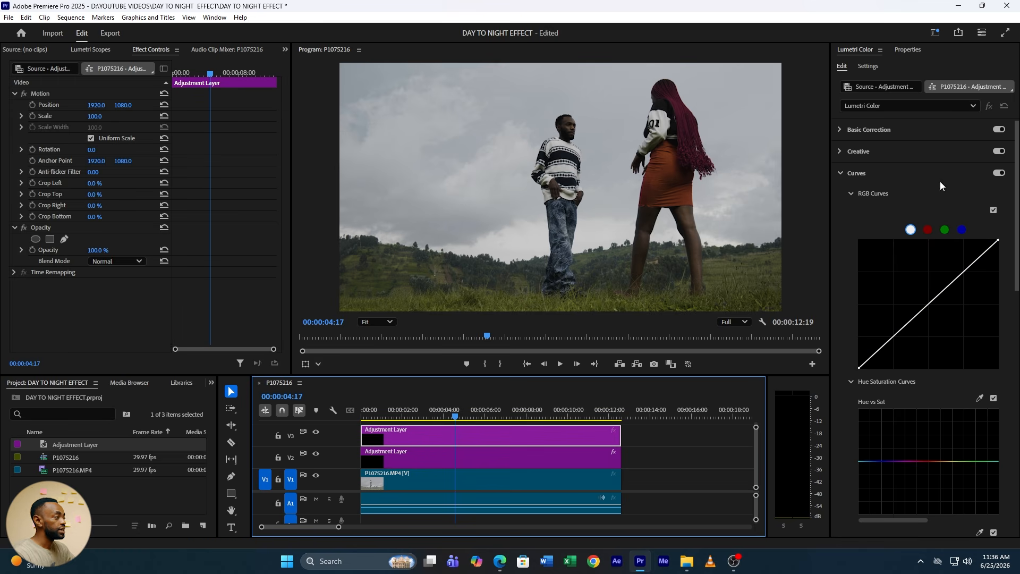
Step: Set the V3 layer's Temperature to -100, Exposure to -0.7, Highlights to 26.2, Shadows to -70.2 and Blacks to -100
click(882, 131)
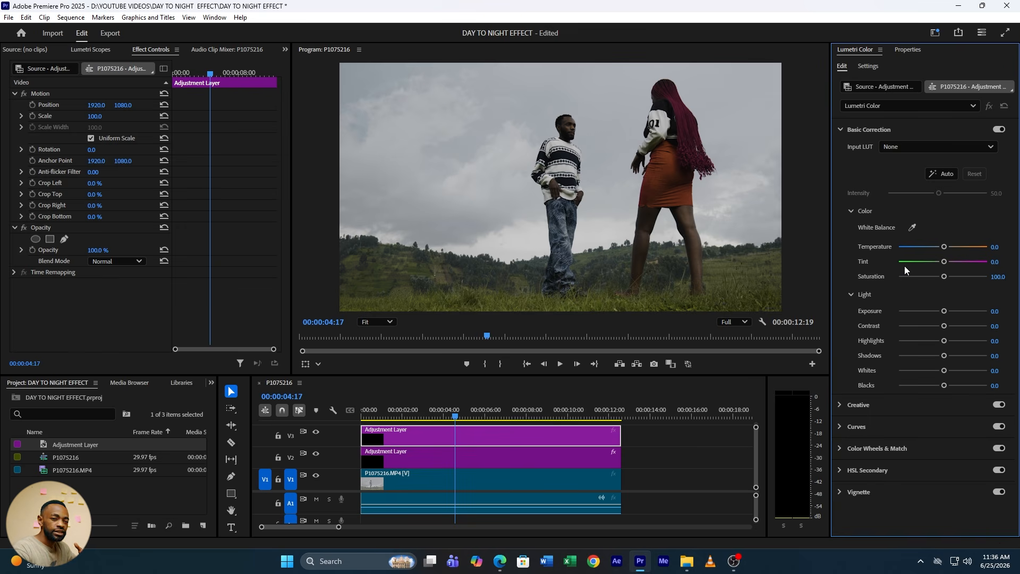
drag(946, 250, 897, 259)
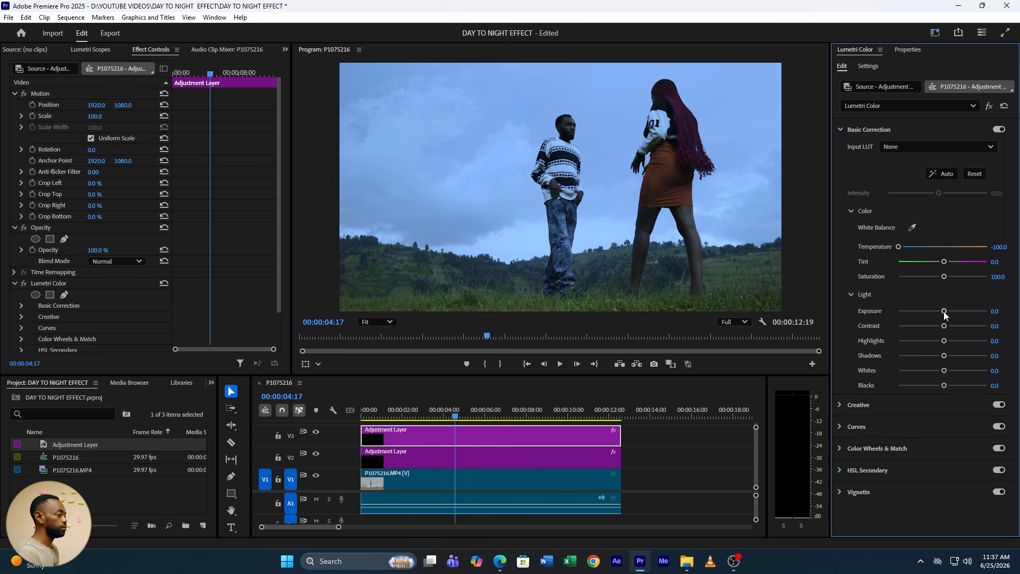
drag(944, 315, 936, 314)
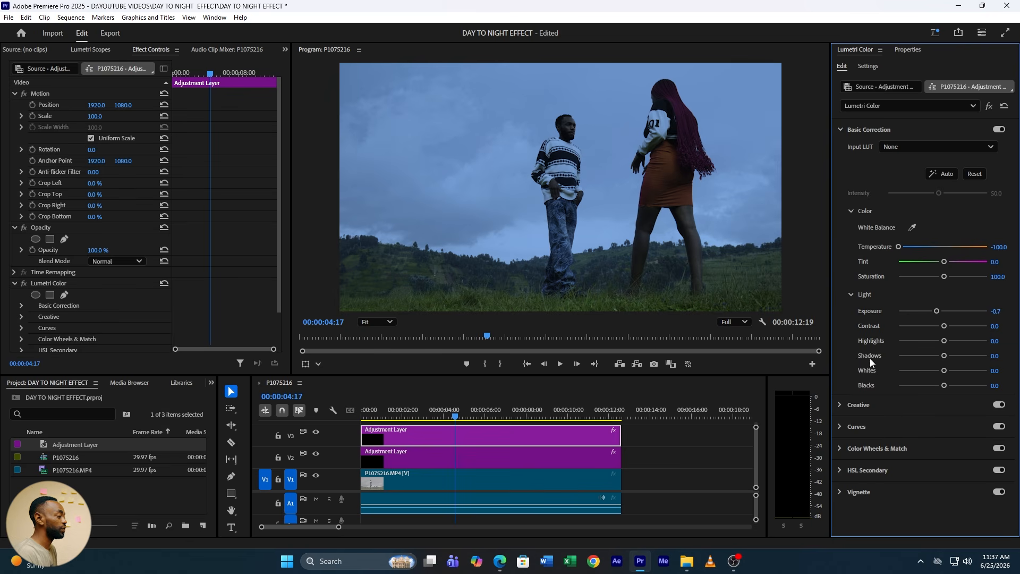
mouse_move(944, 355)
mouse_down()
mouse_move(902, 357)
mouse_move(964, 342)
mouse_move(955, 344)
mouse_up()
drag(944, 386, 892, 391)
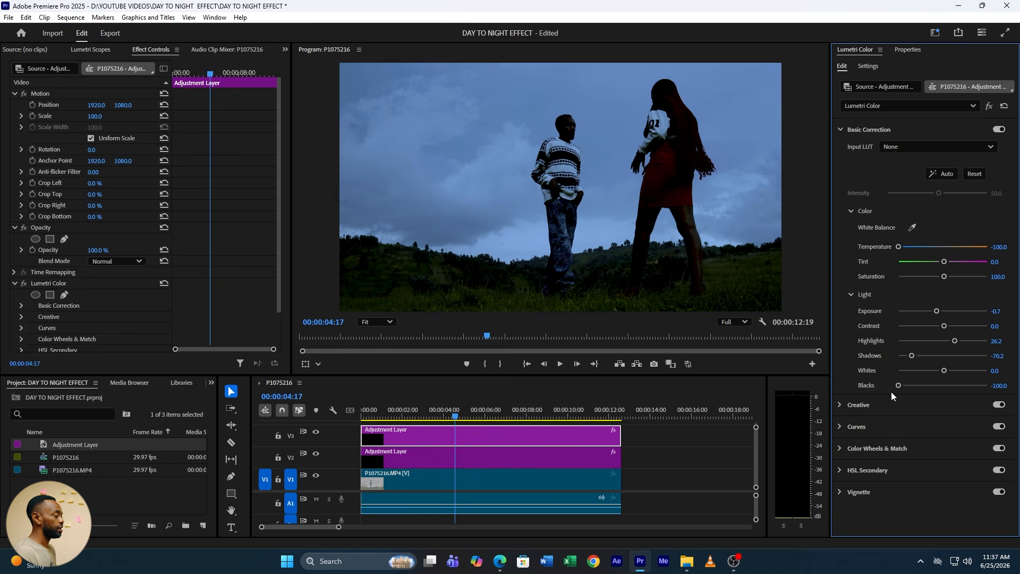
Step: Add a midpoint to the V3 layer's master RGB curve and pull the shadow section slightly down to darken the image
click(862, 131)
click(859, 173)
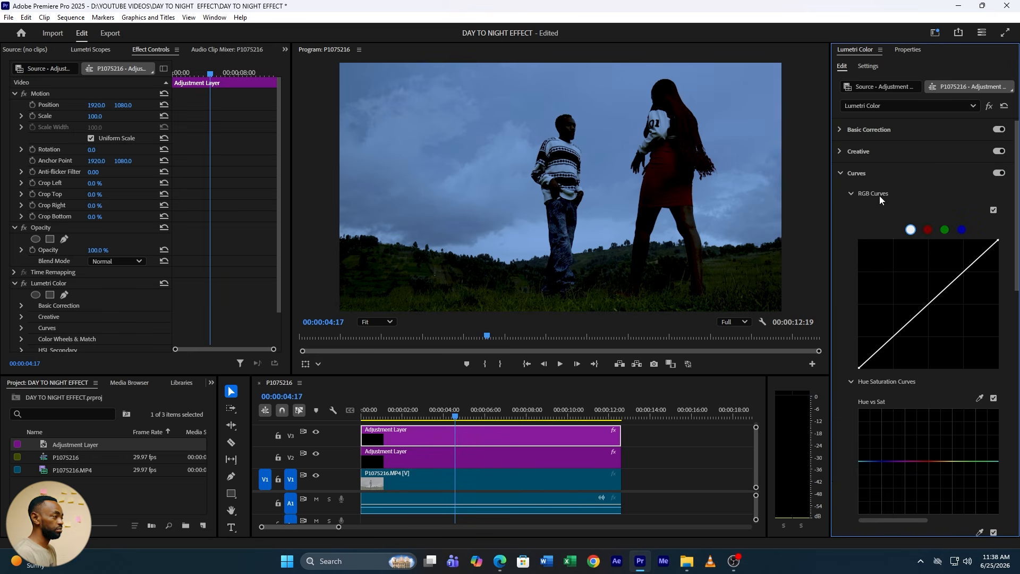
click(933, 302)
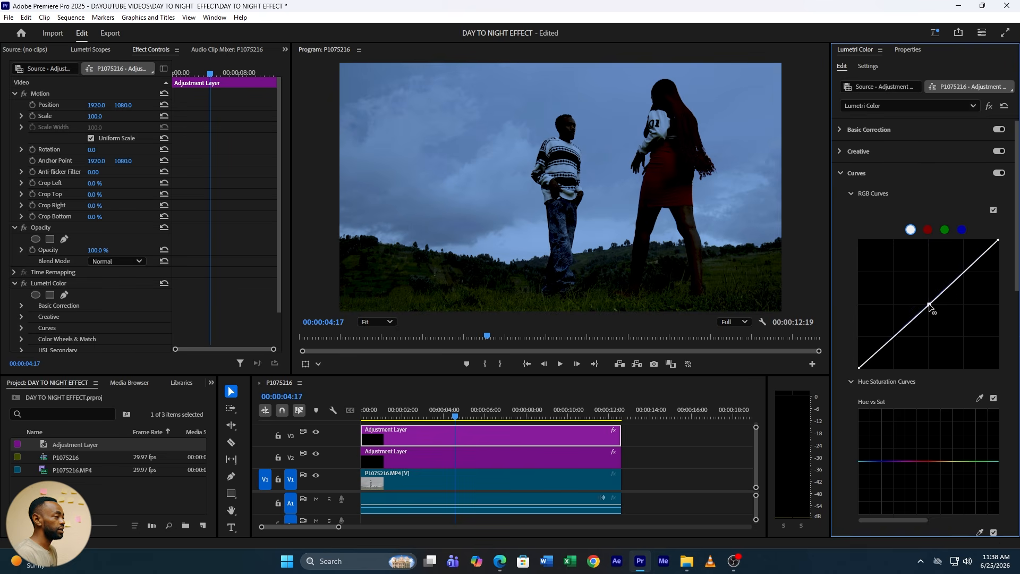
drag(933, 302, 928, 306)
drag(895, 335, 896, 341)
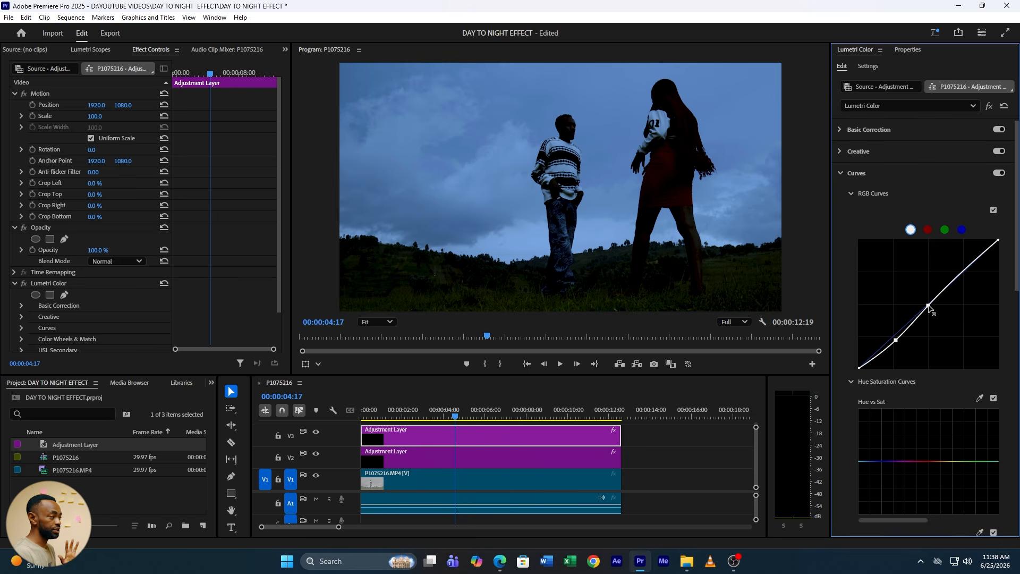
drag(929, 306, 930, 307)
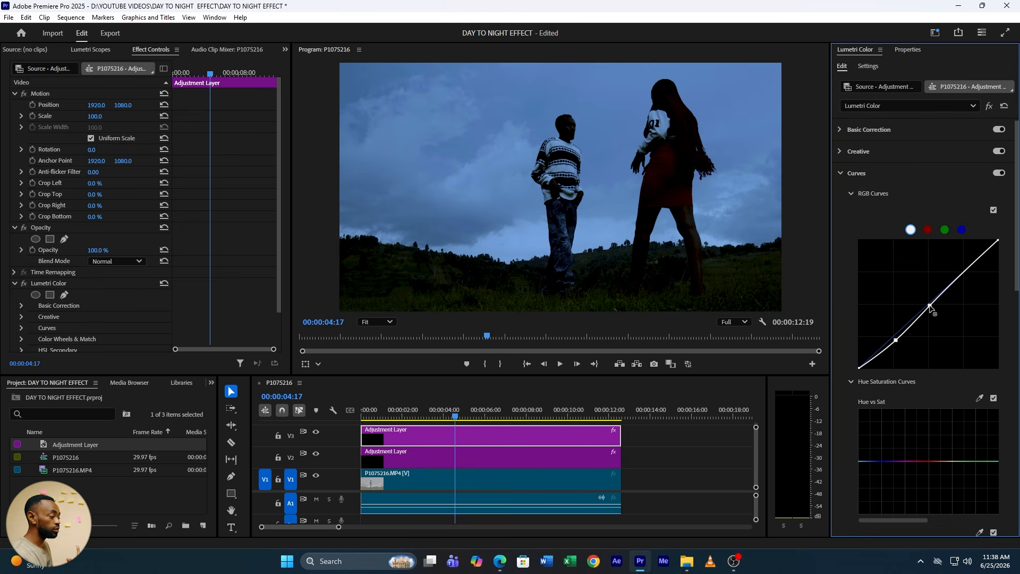
Step: Lower the midtones of the V3 layer's red and green curves slightly and raise those of its blue curve slightly
click(927, 232)
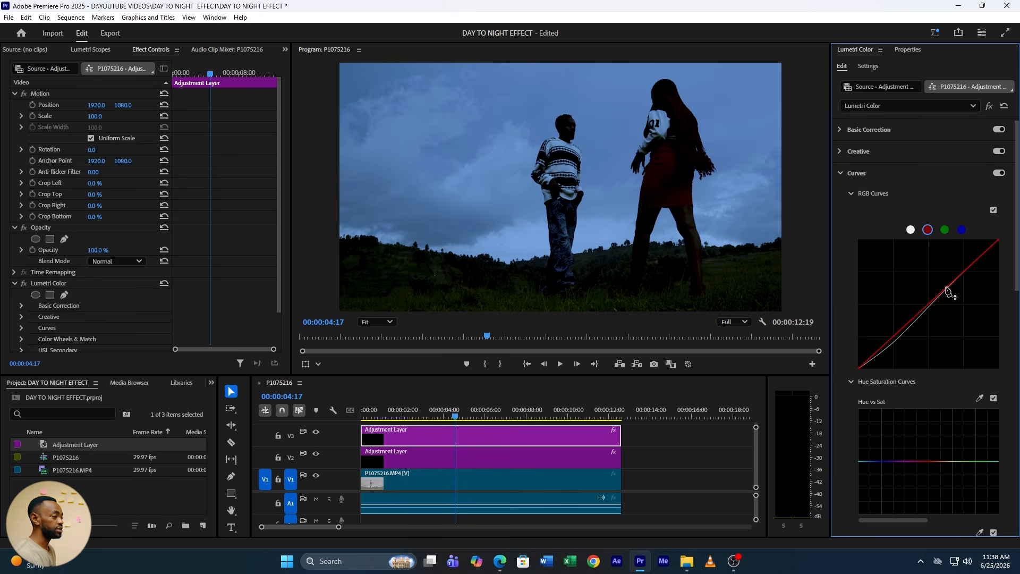
drag(947, 290, 951, 294)
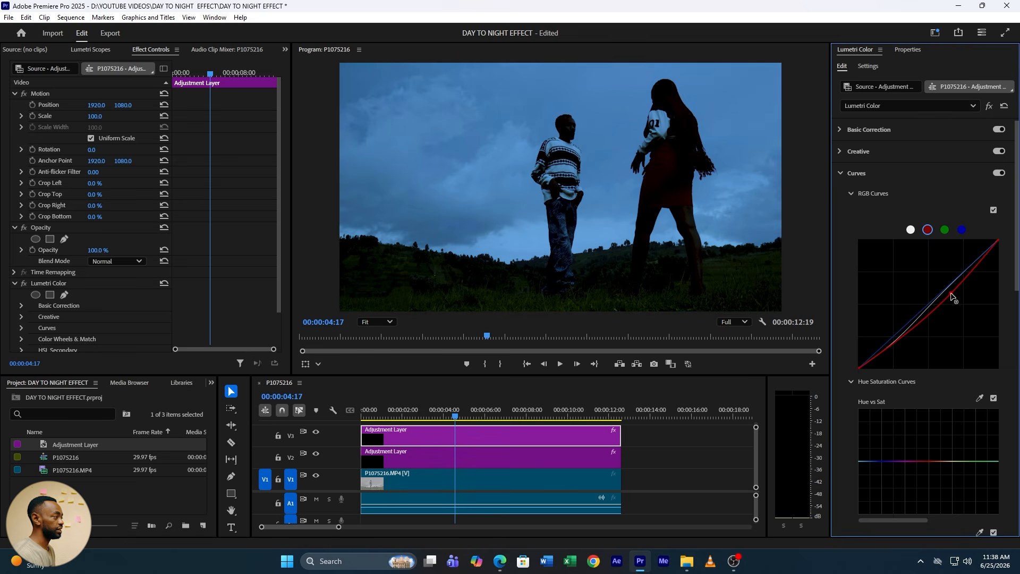
click(945, 230)
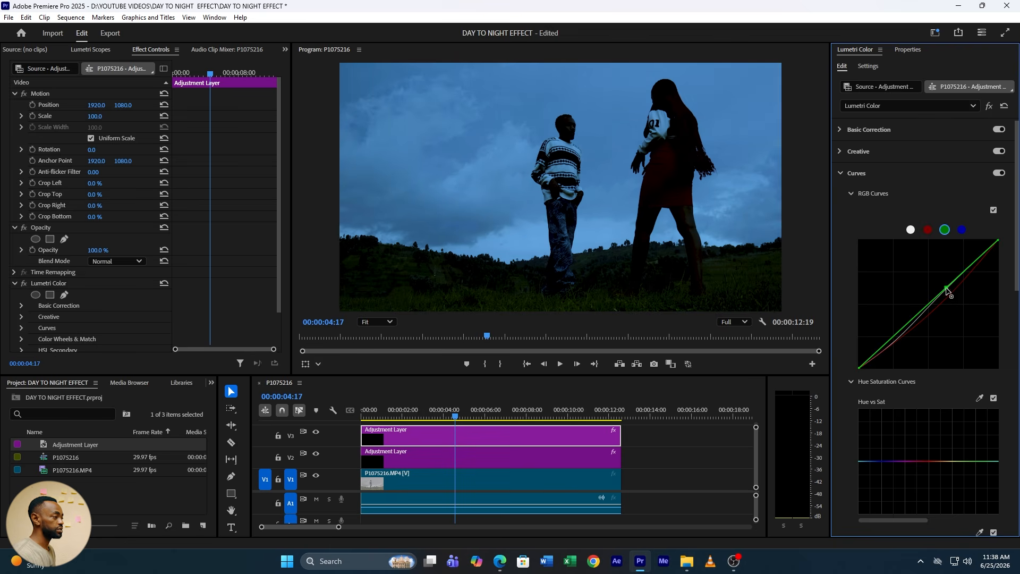
drag(947, 288, 949, 290)
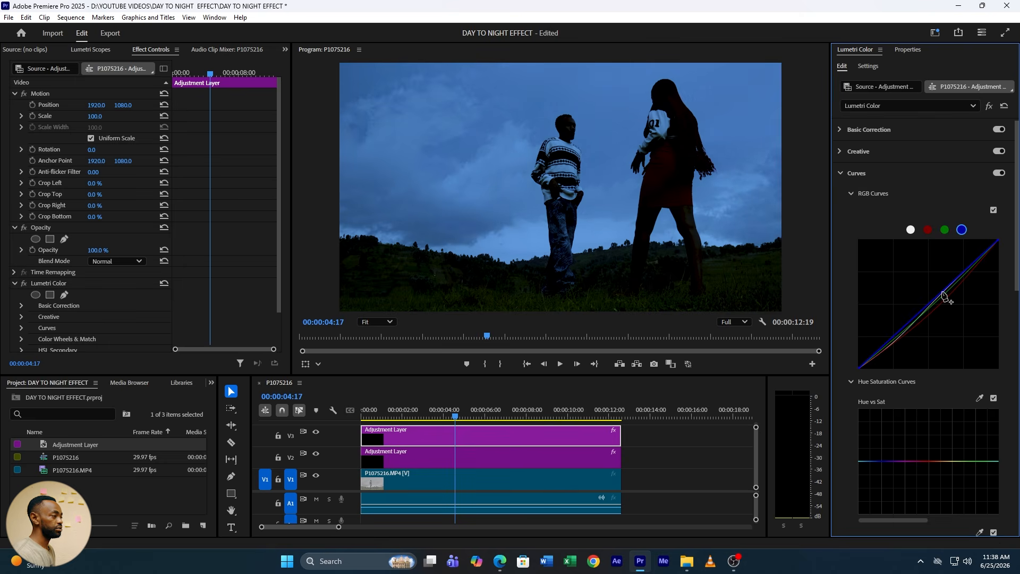
drag(945, 291, 944, 289)
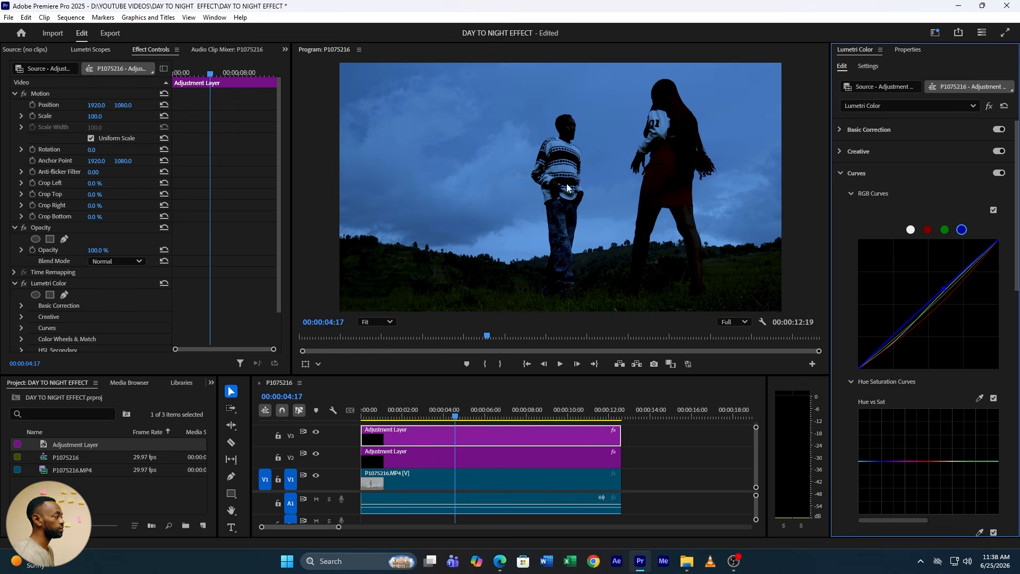
Step: Hide and show the V2 track to compare the image without and with its adjustment layer
click(317, 454)
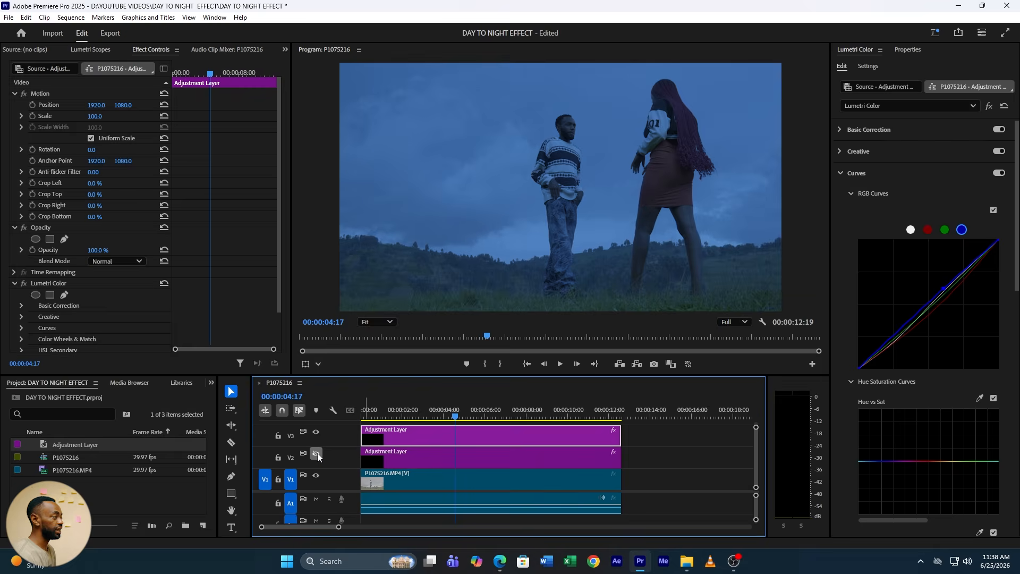
click(317, 454)
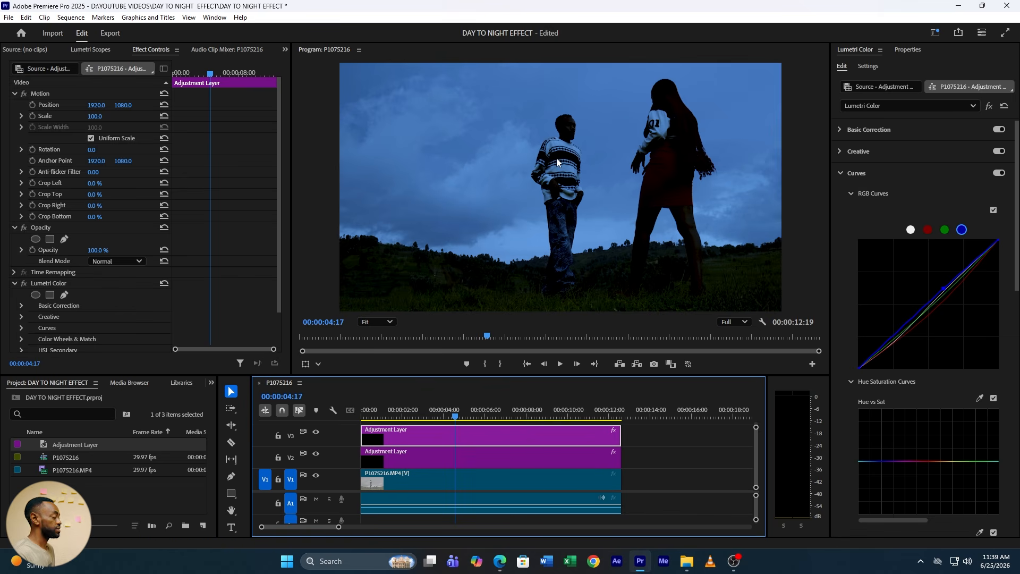
Step: Set the V2 adjustment layer's Contrast to 82.1 and readjust its Shadows to near the minimum
click(486, 462)
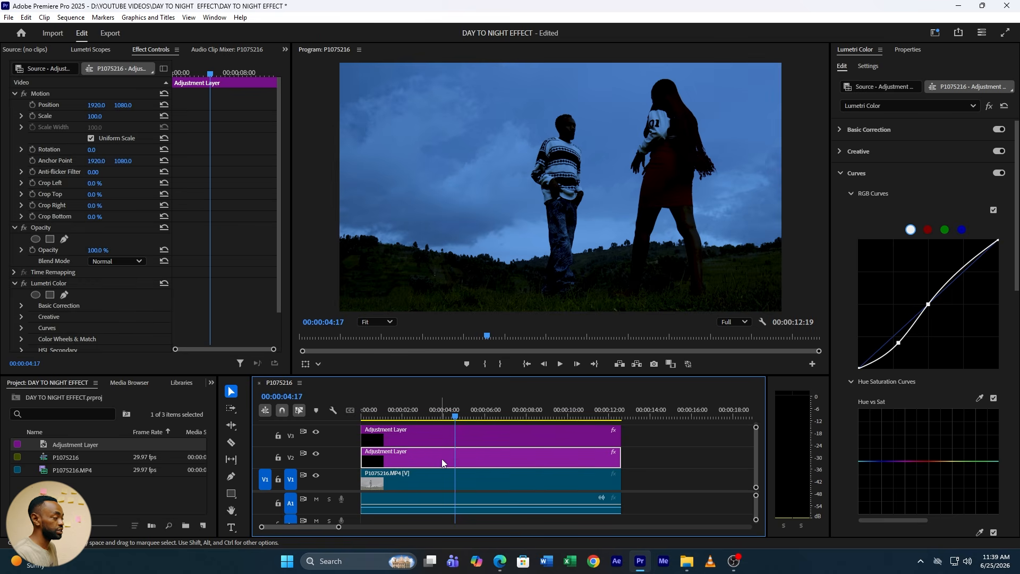
click(880, 129)
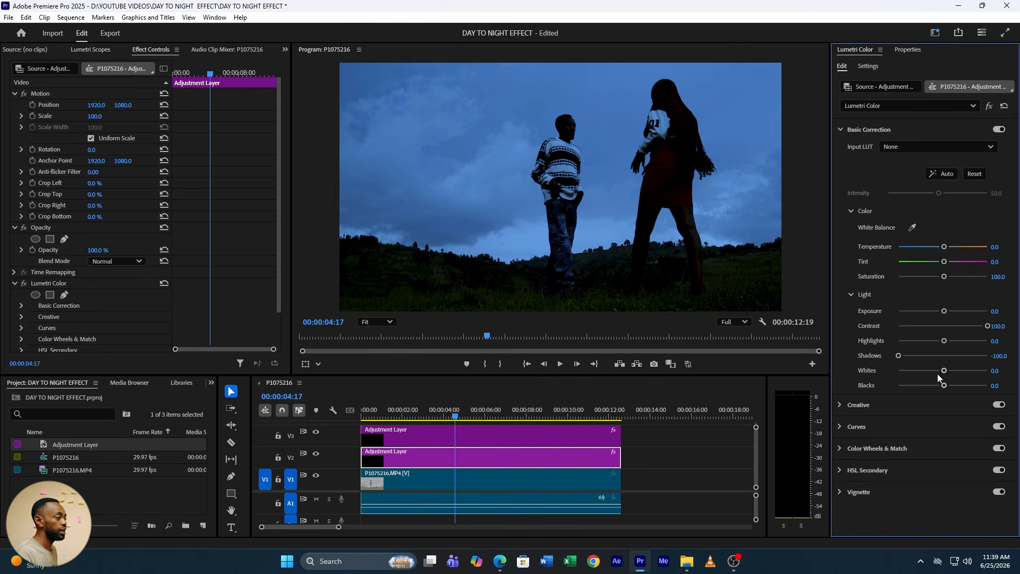
mouse_move(977, 327)
mouse_down()
mouse_move(958, 328)
mouse_move(981, 327)
mouse_up()
drag(912, 356, 922, 356)
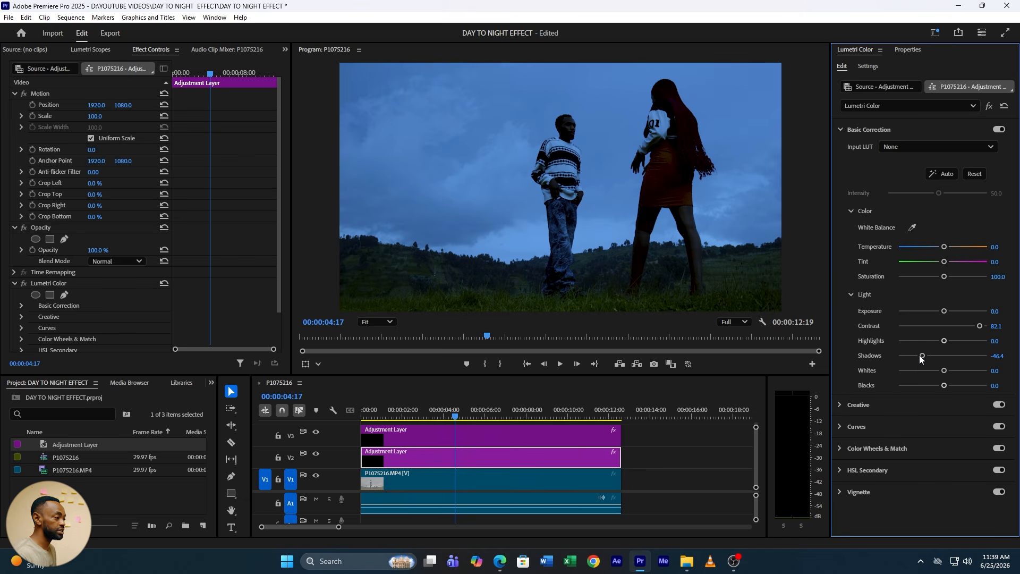
drag(921, 359, 901, 360)
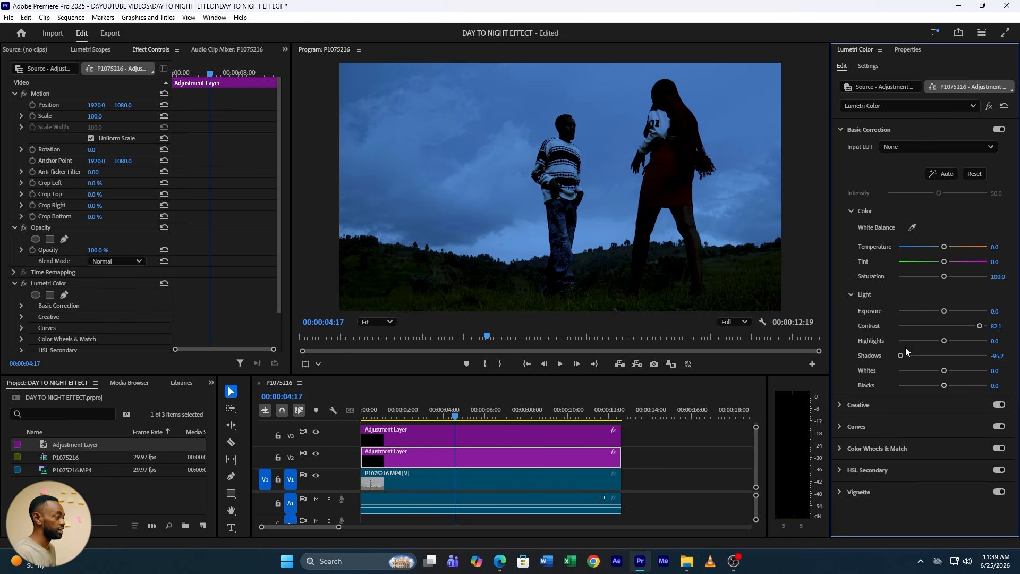
drag(900, 356, 897, 356)
Step: Lower the midtones of the red RGB curve slightly further on the V3 adjustment layer
click(550, 435)
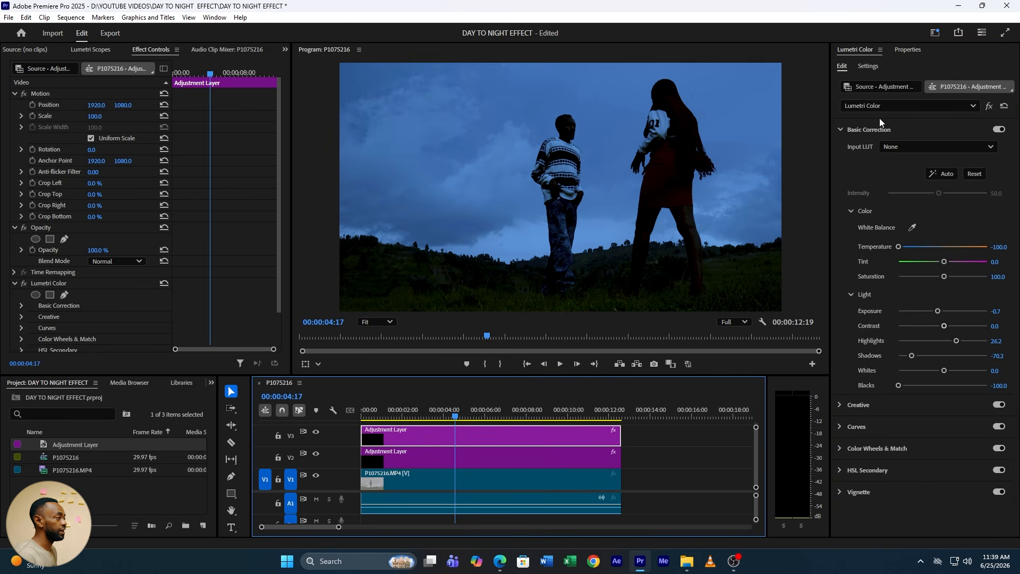
click(867, 130)
click(862, 175)
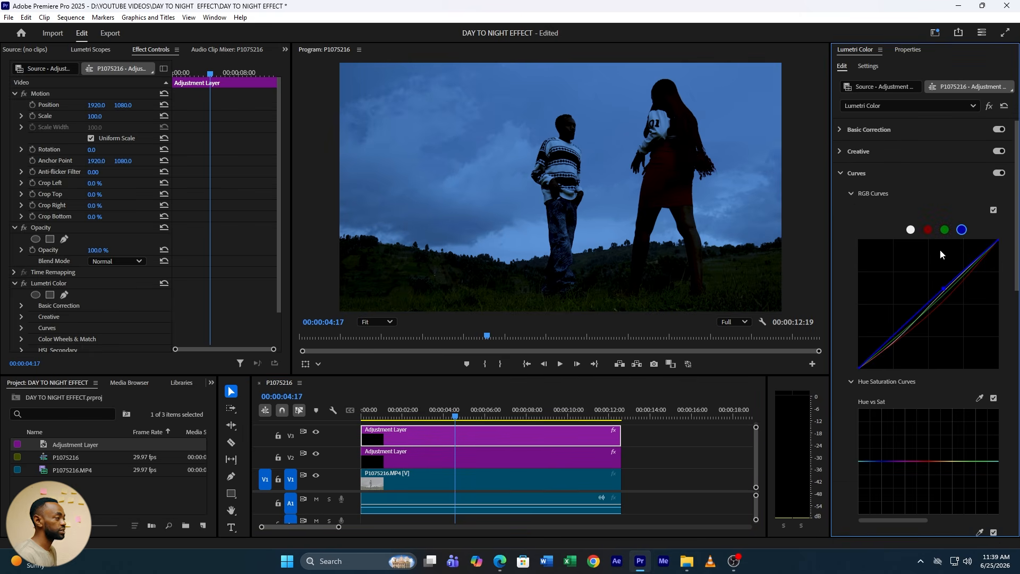
click(928, 230)
drag(942, 292, 955, 299)
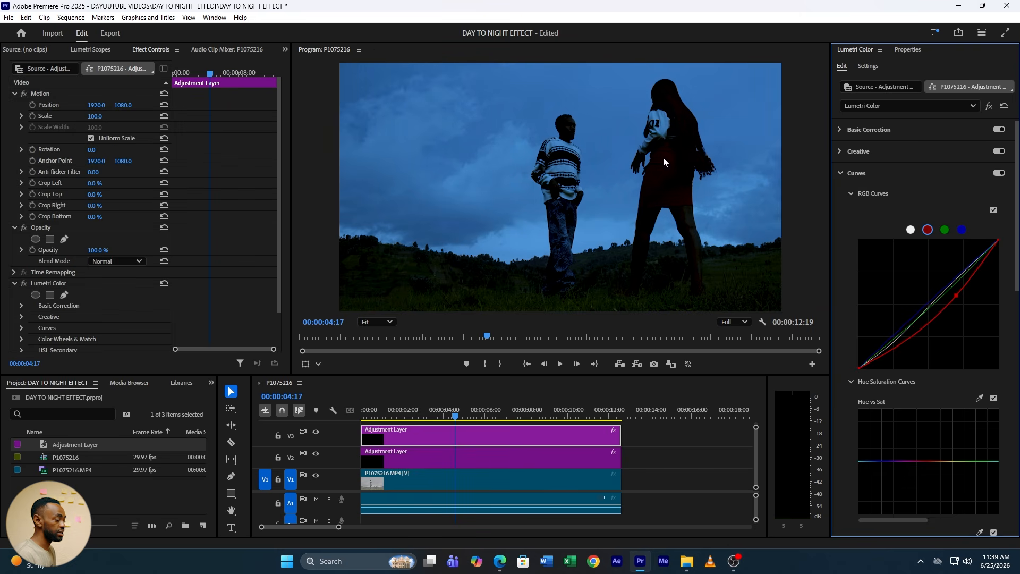
drag(956, 296, 948, 298)
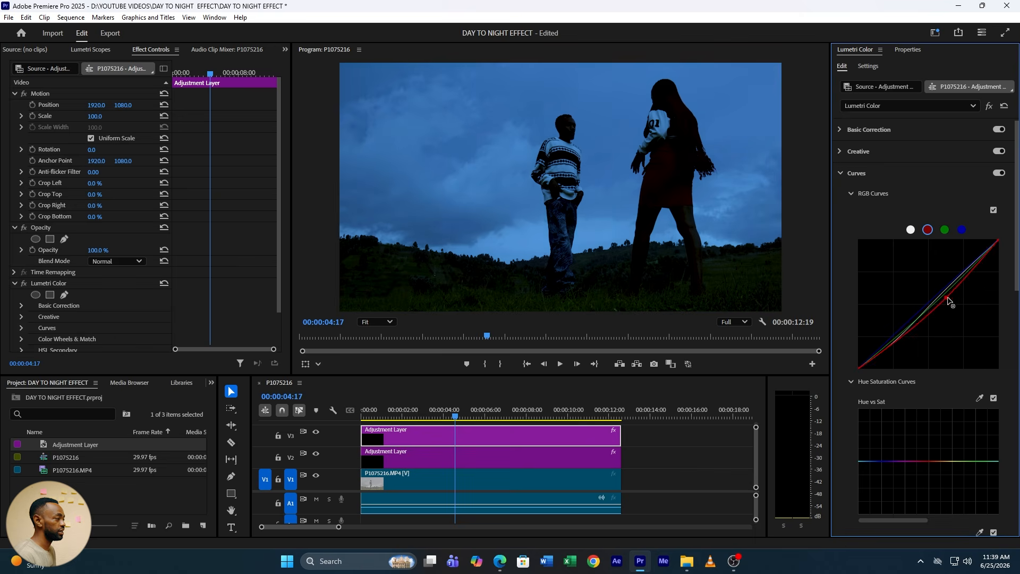
Step: Pull the midpoint of the V3 layer's green RGB curve slightly down
click(945, 230)
click(948, 290)
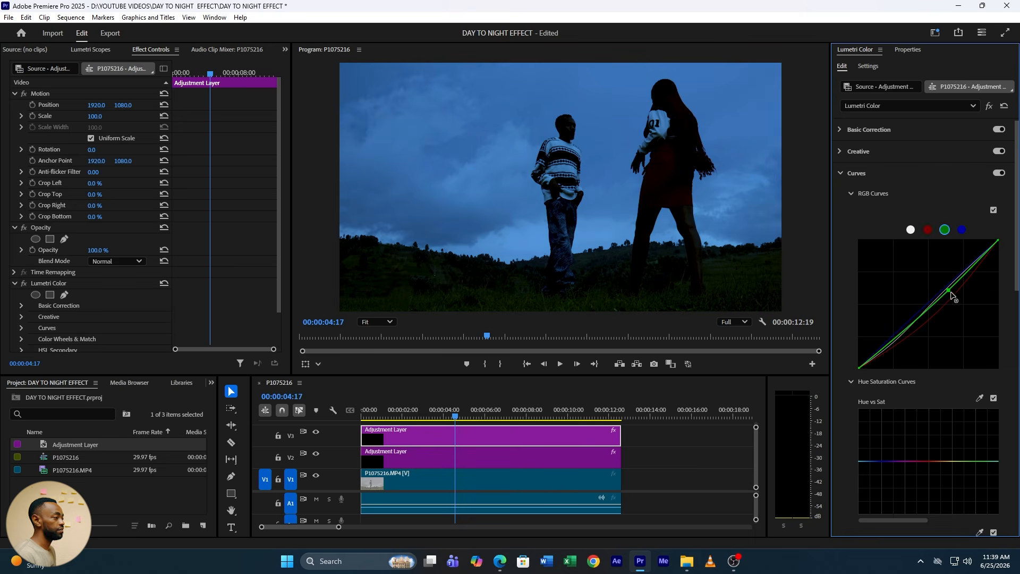
drag(951, 293, 946, 293)
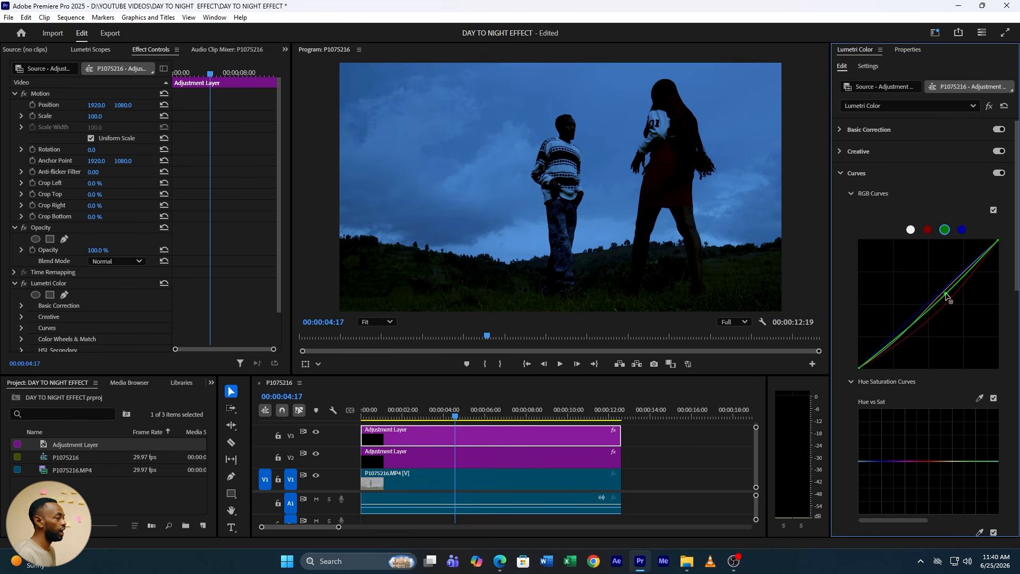
Step: Set the V3 adjustment layer's creative Sharpen to 33.3 and Vibrance to 10.7
click(867, 154)
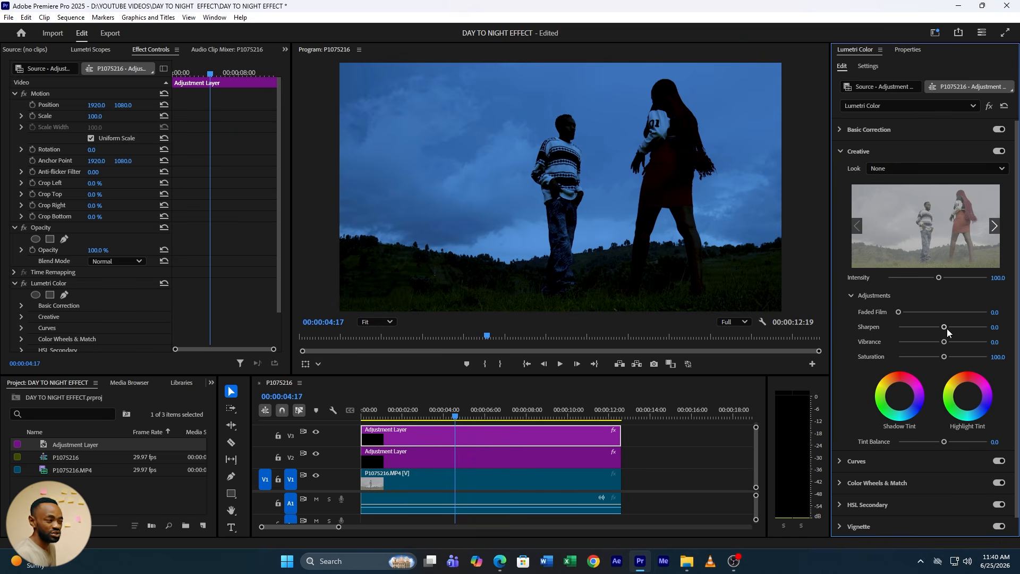
mouse_move(945, 327)
mouse_down()
mouse_move(959, 329)
mouse_move(951, 346)
mouse_move(961, 348)
mouse_move(909, 344)
mouse_move(949, 346)
mouse_up()
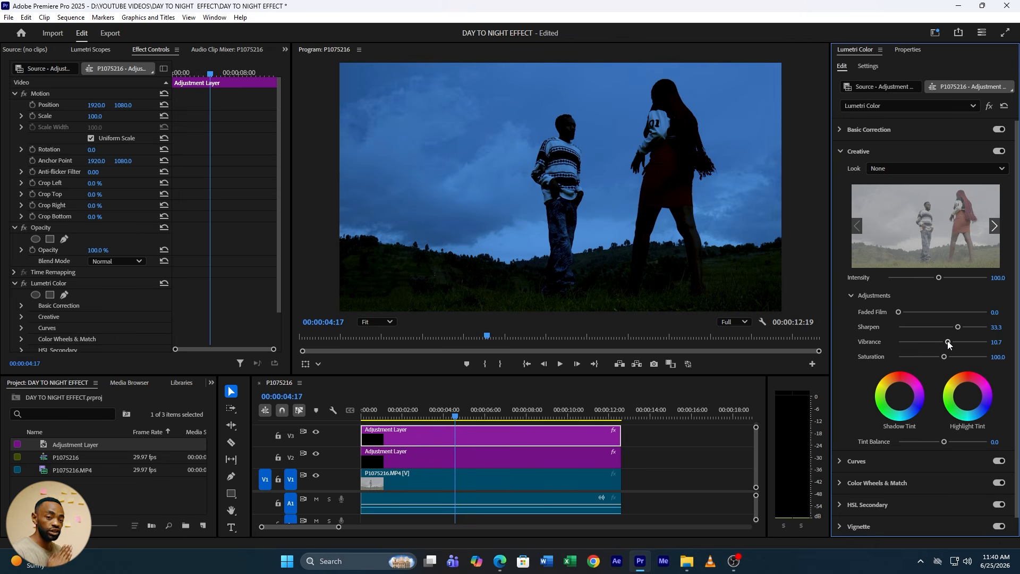
Step: Play the sequence from its start to review the night effect, stopping at about six seconds
click(334, 407)
key(Home)
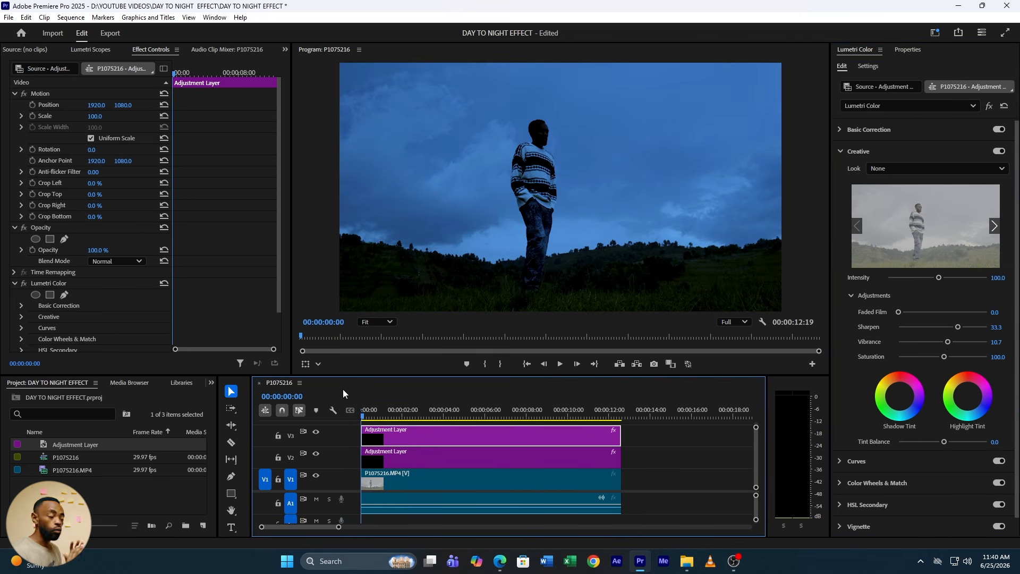
key(space)
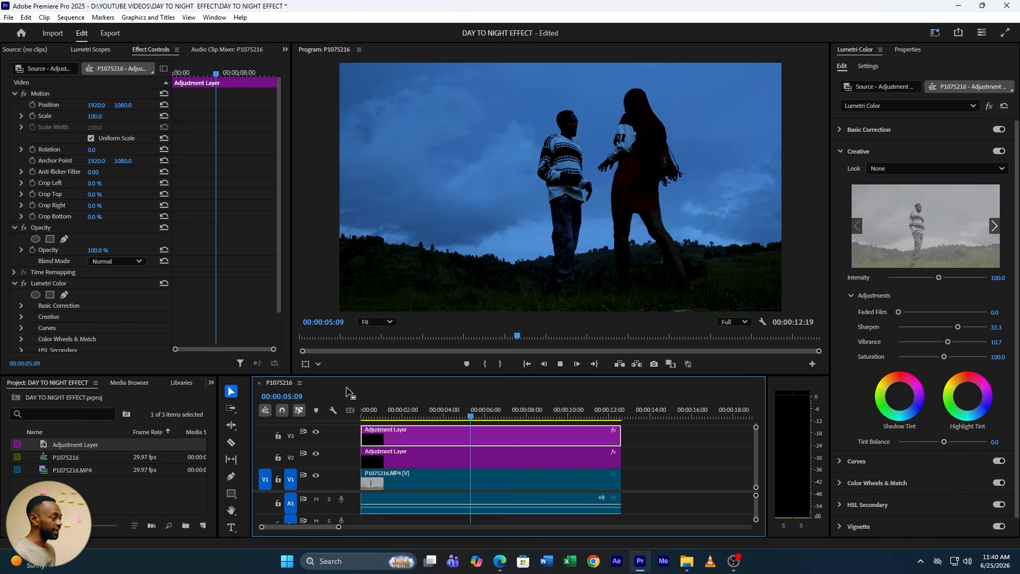
key(space)
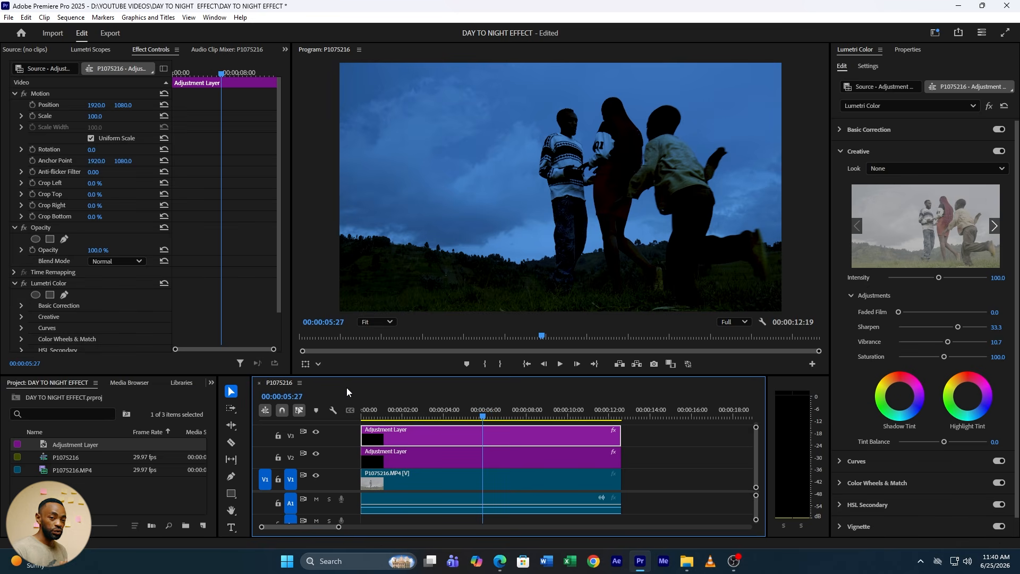